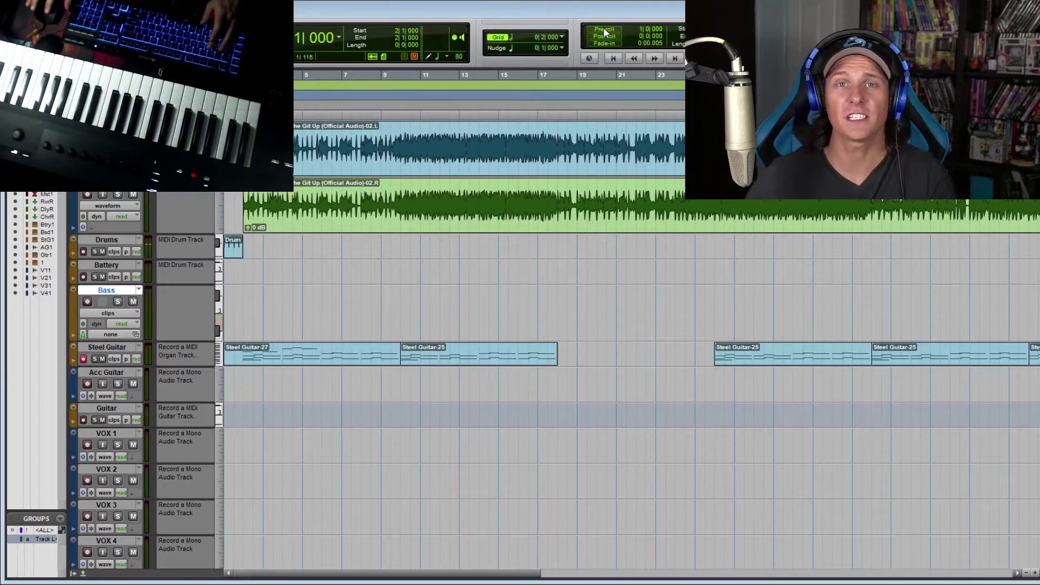
Step: Play from bar 2 to audition the soloed Steel Guitar track and the intro of the Git Up reference song
key(space)
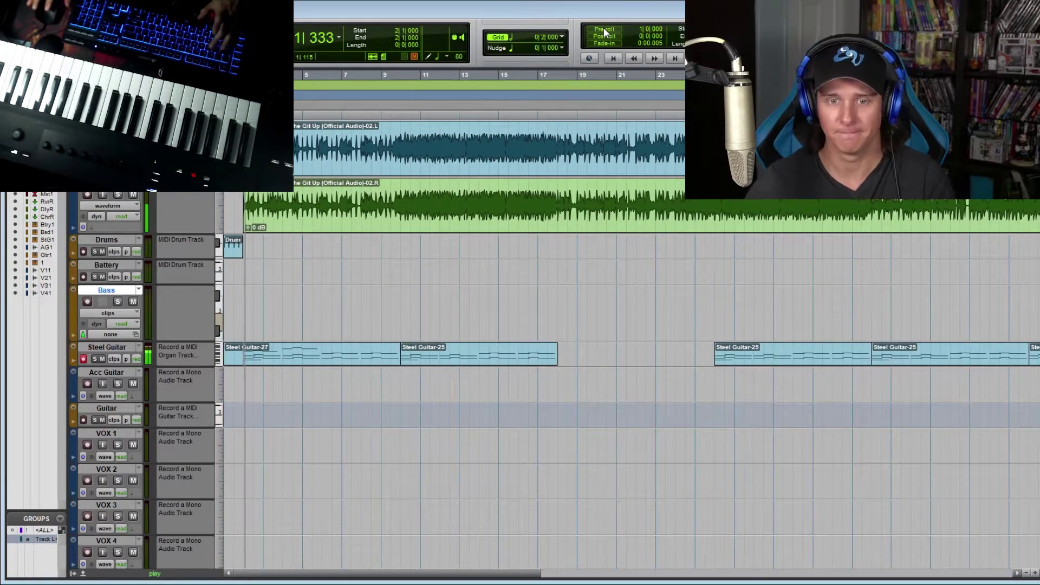
click(93, 358)
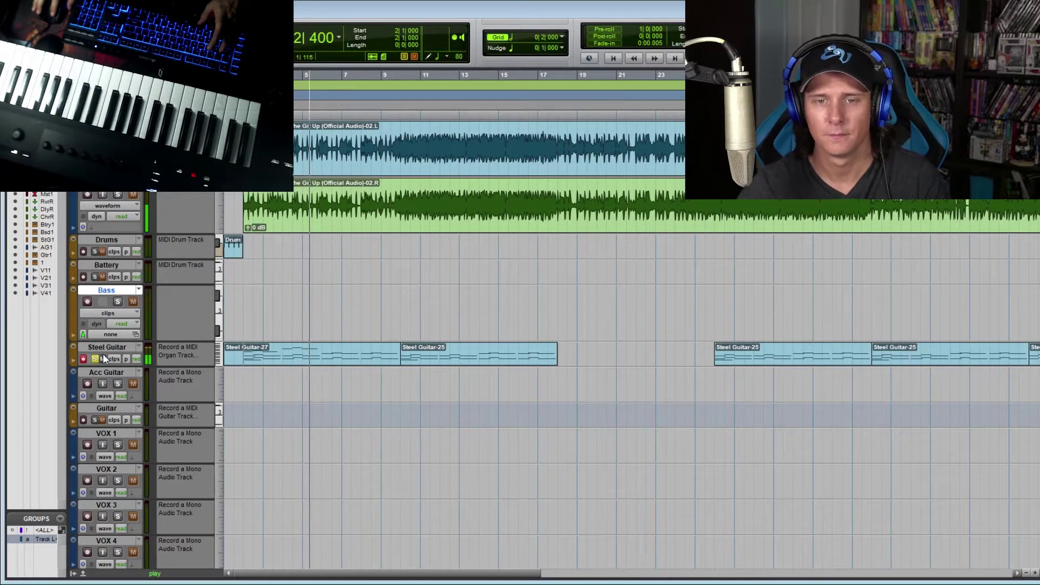
key(space)
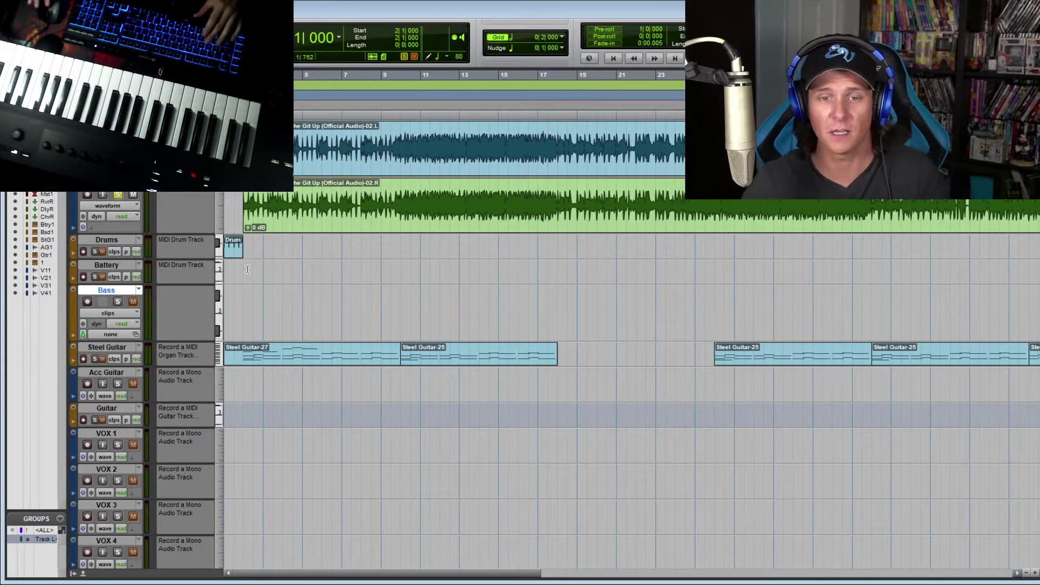
key(space)
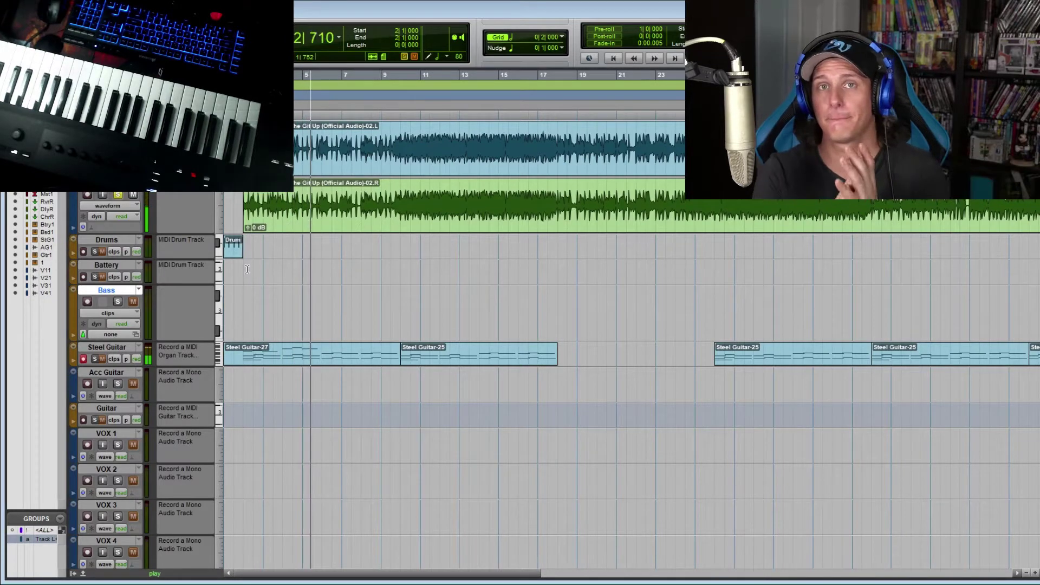
key(space)
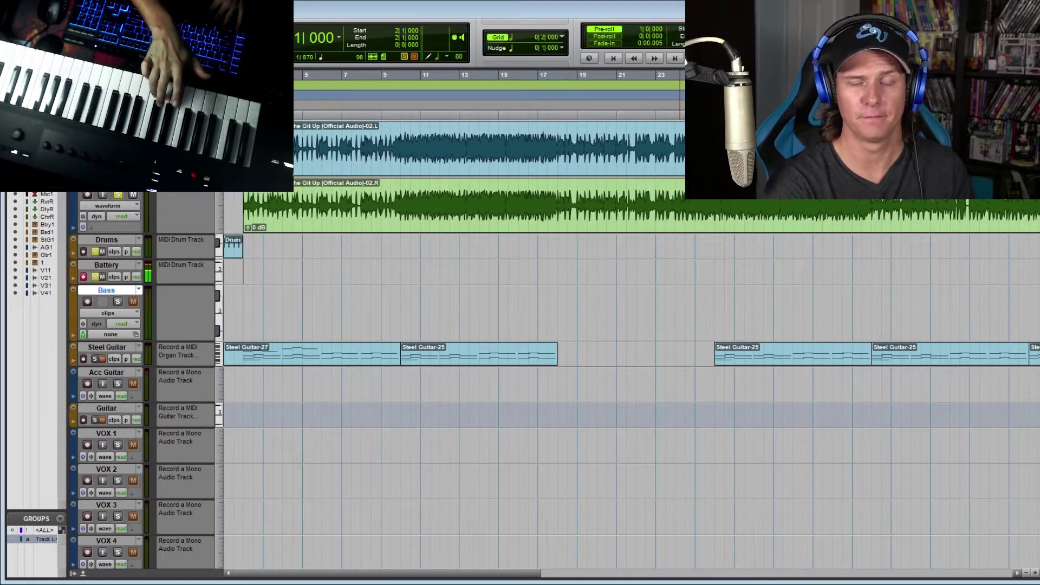
Step: Record a MIDI drum pattern on the Battery track from bar 2 over the song's intro
key(space)
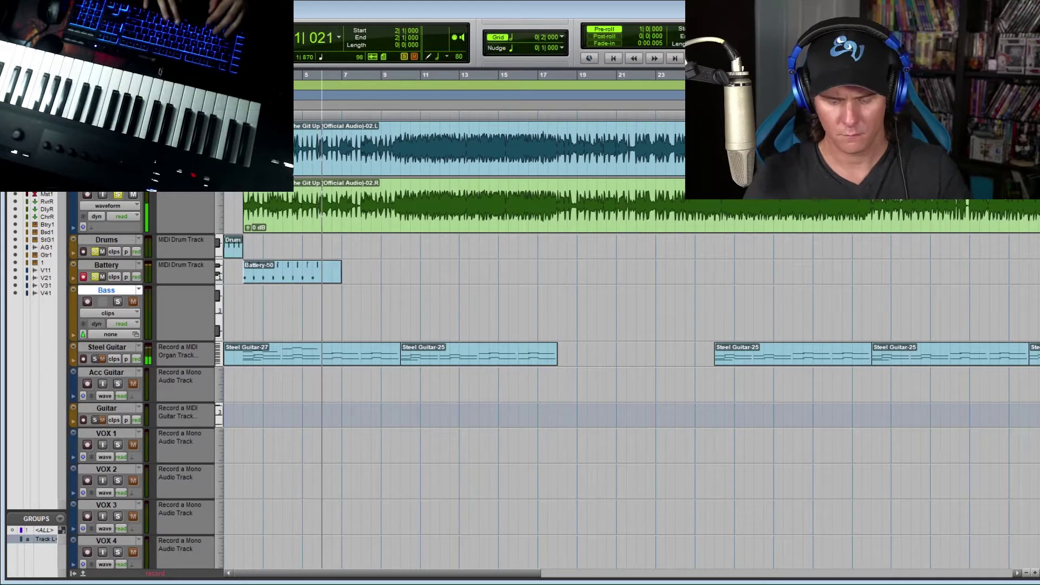
key(space)
Step: Play the song from bar 10 to study the beat of the section that starts there
scroll(409, 212, down, 3)
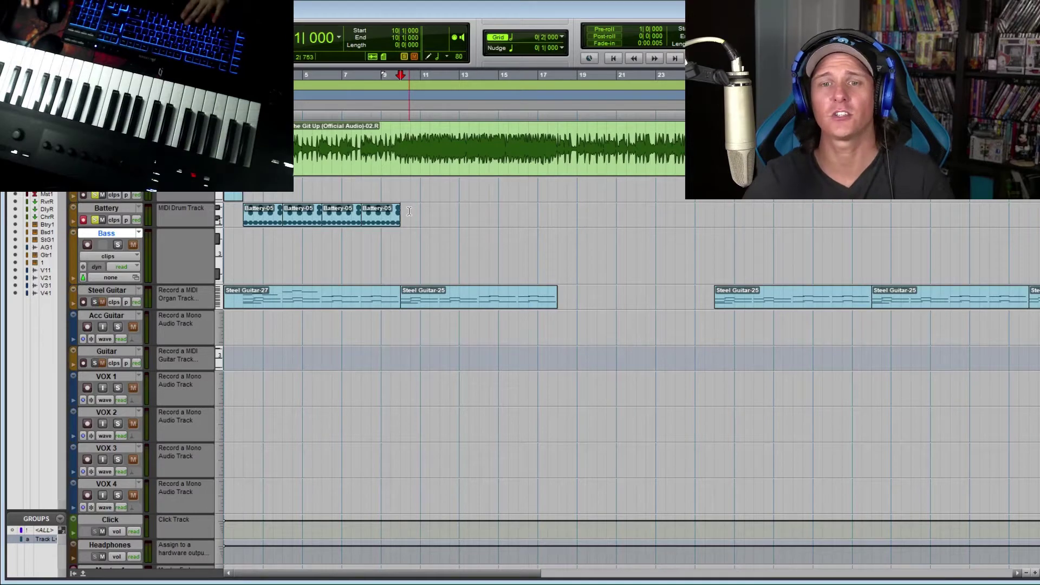
key(space)
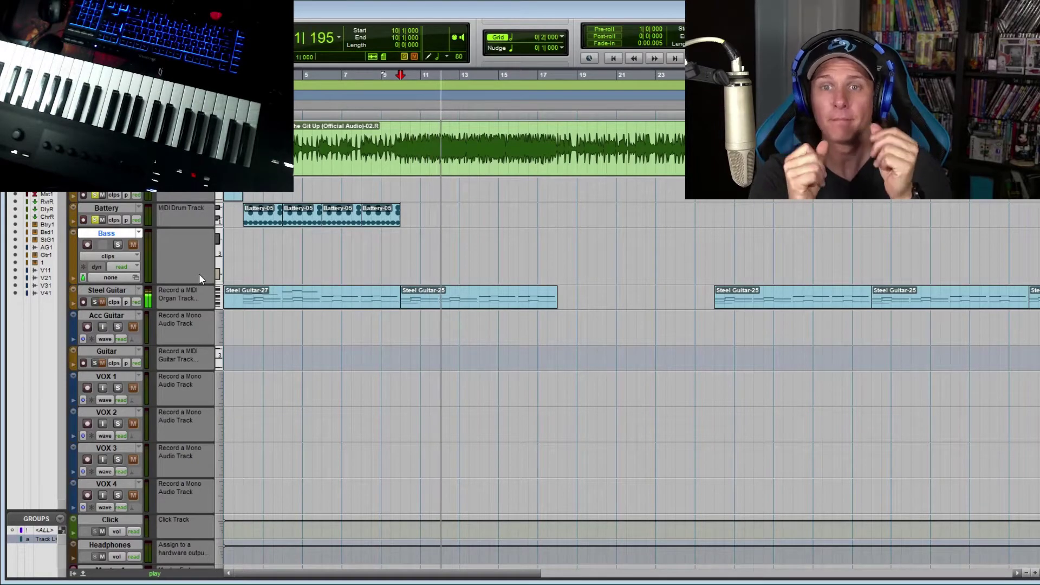
key(space)
scroll(199, 274, up, 2)
Step: Turn on pre-roll and record a two-bar MIDI drum pattern on the Battery track from bar 10, adding a second pass
key(ctrl+k)
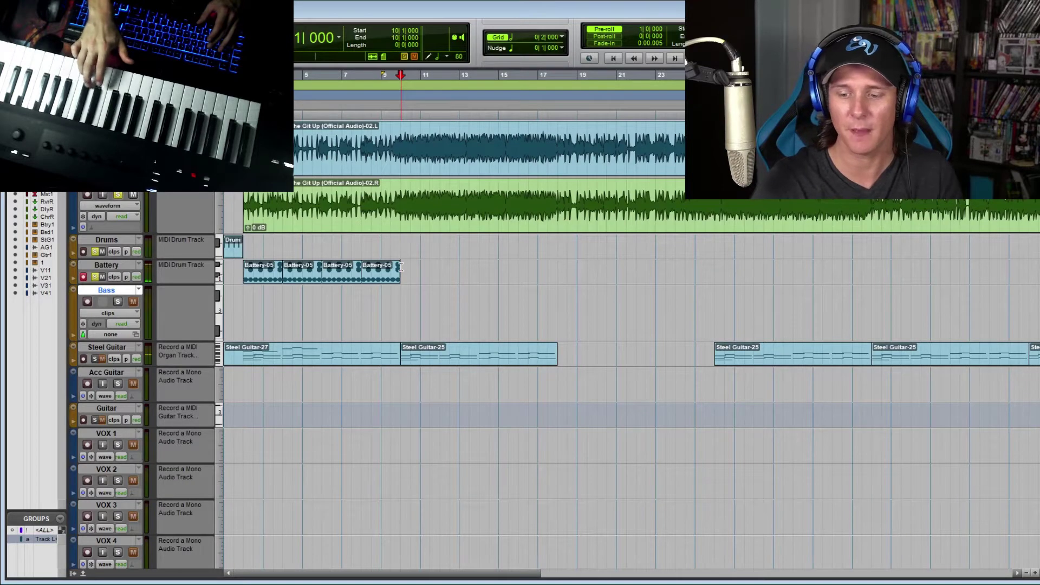
key(space)
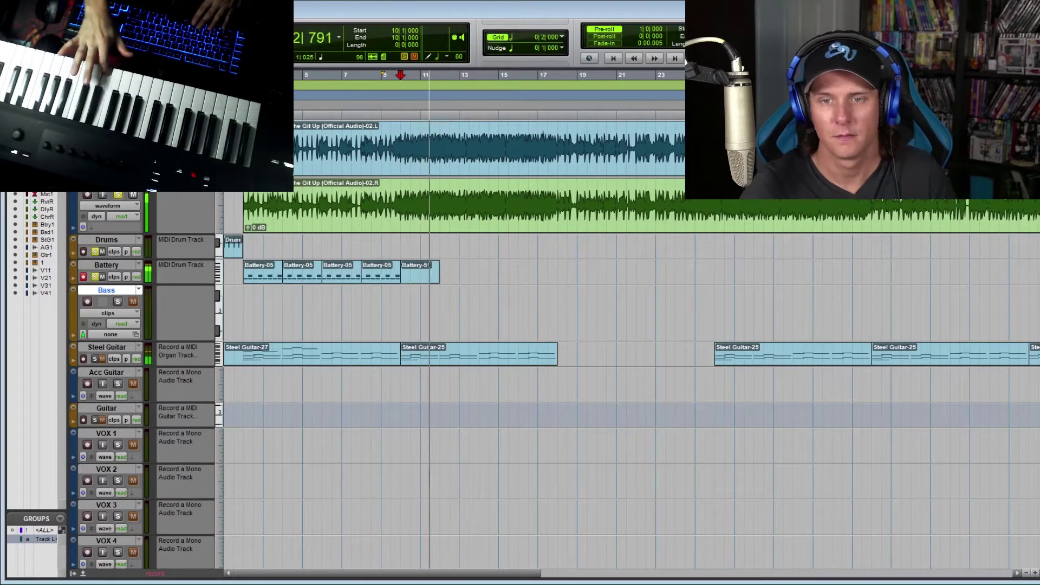
key(space)
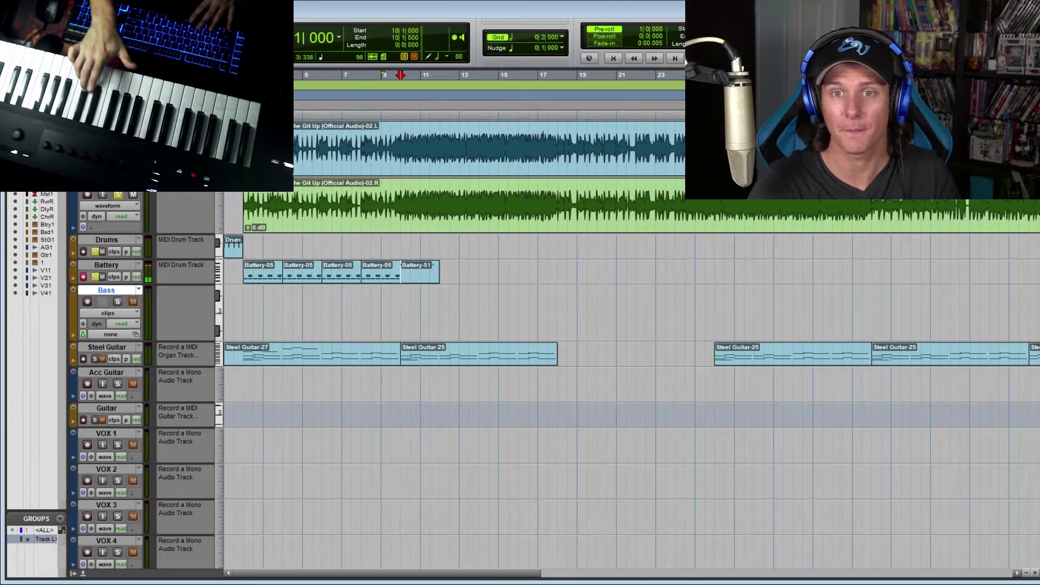
key(space)
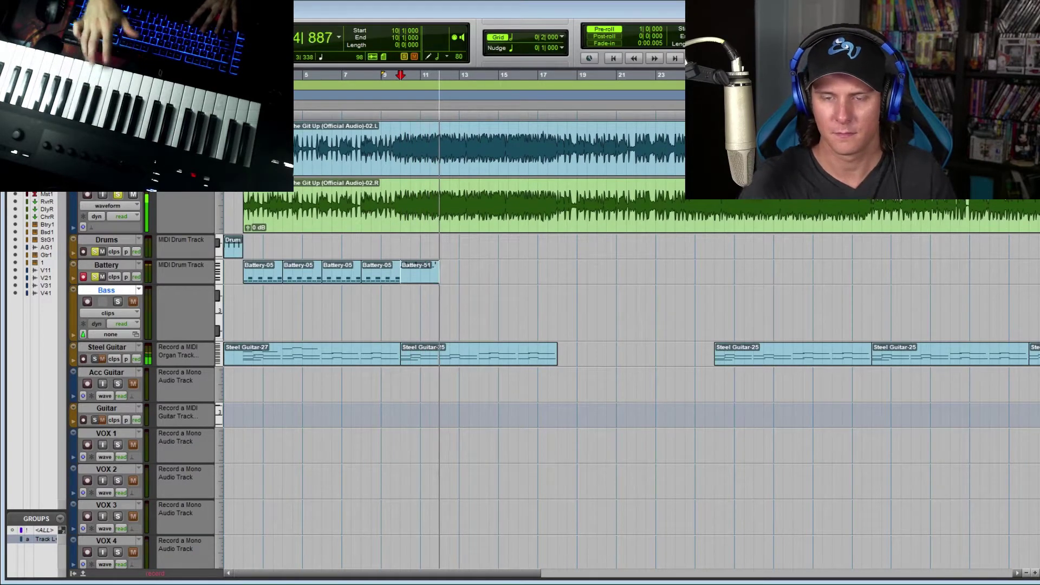
key(space)
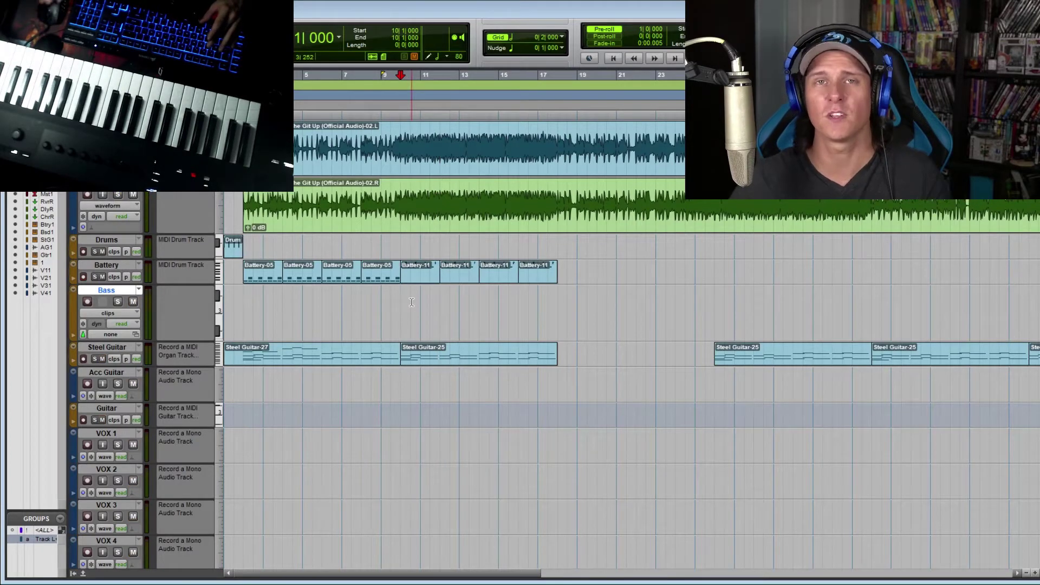
Step: Record-arm the Battery track and record its MIDI drum part from bar 18 to bar 26
key(space)
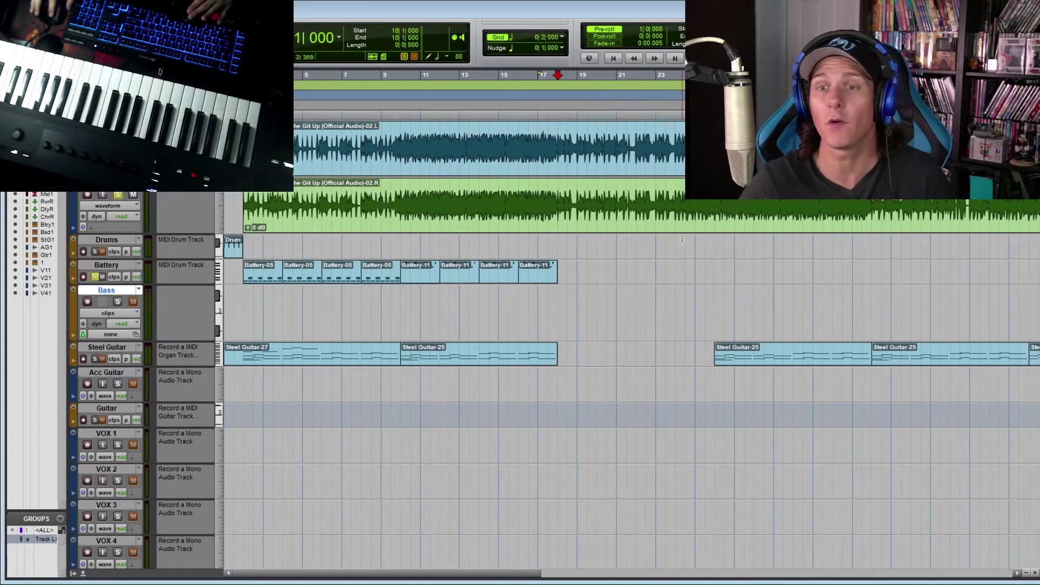
key(shift+r)
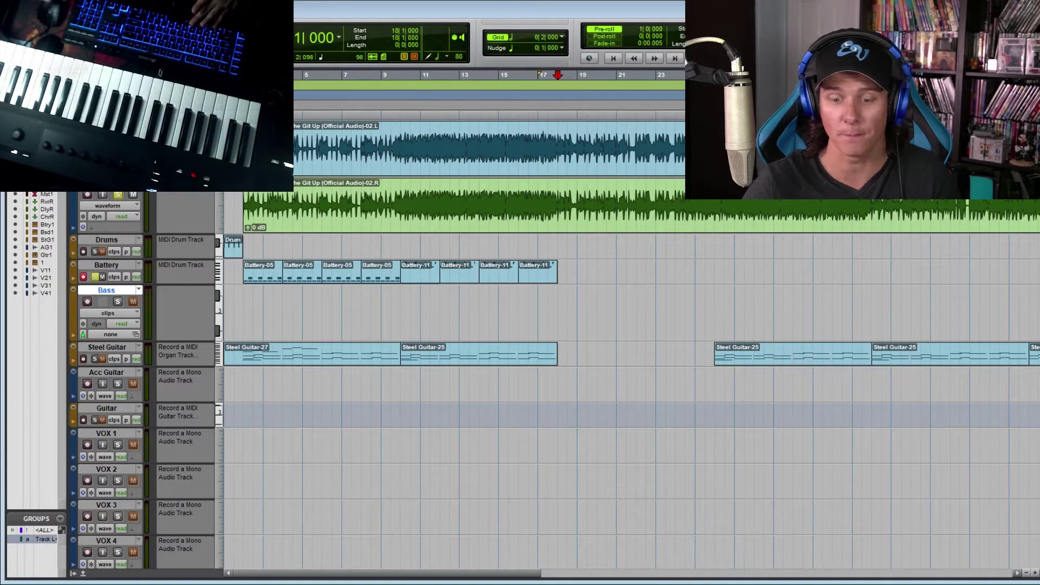
key(space)
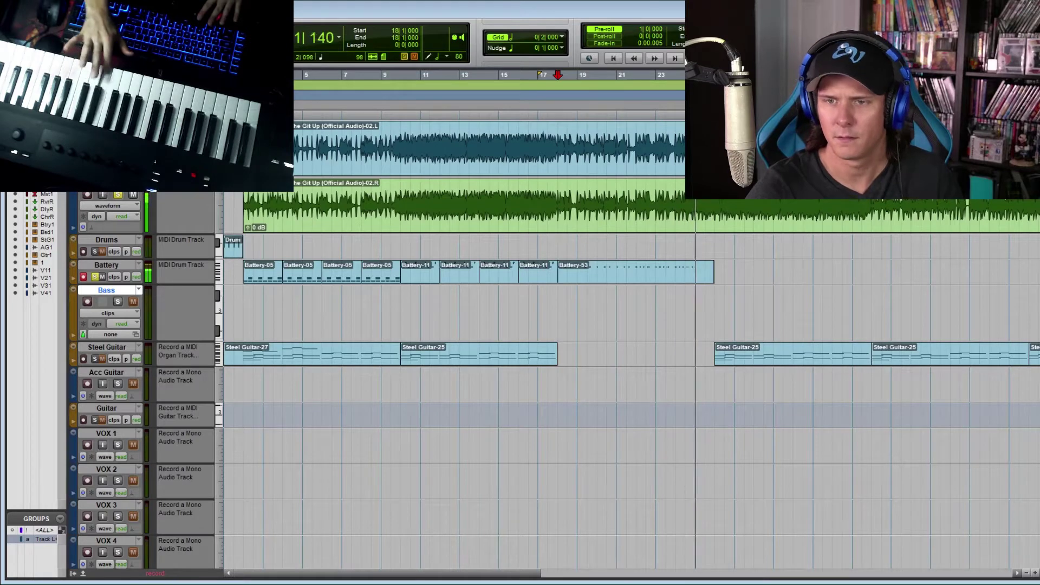
key(space)
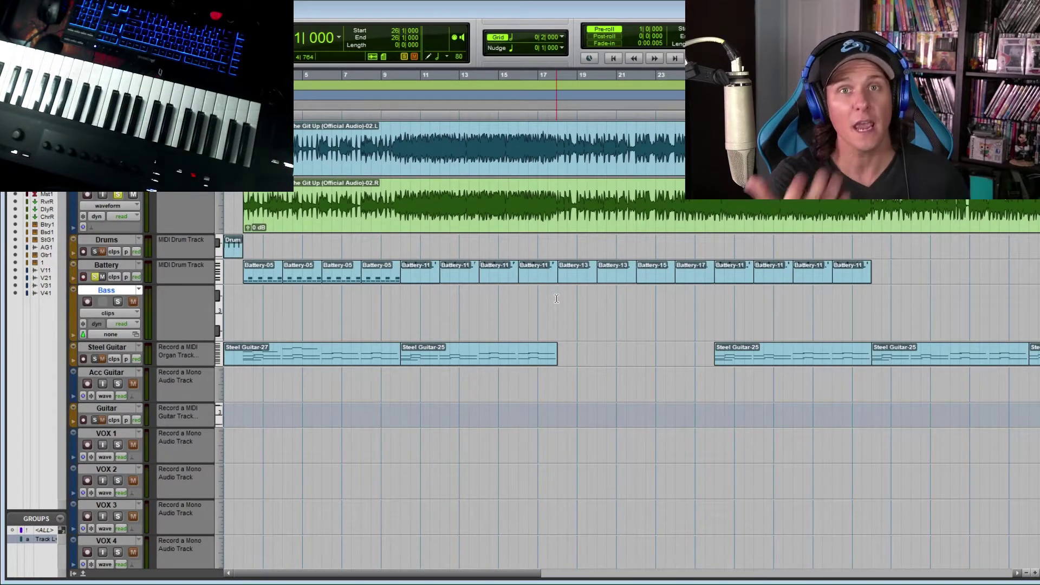
Step: Turn off record-arm and solo on the Battery track, and play the song from bar 10
click(82, 279)
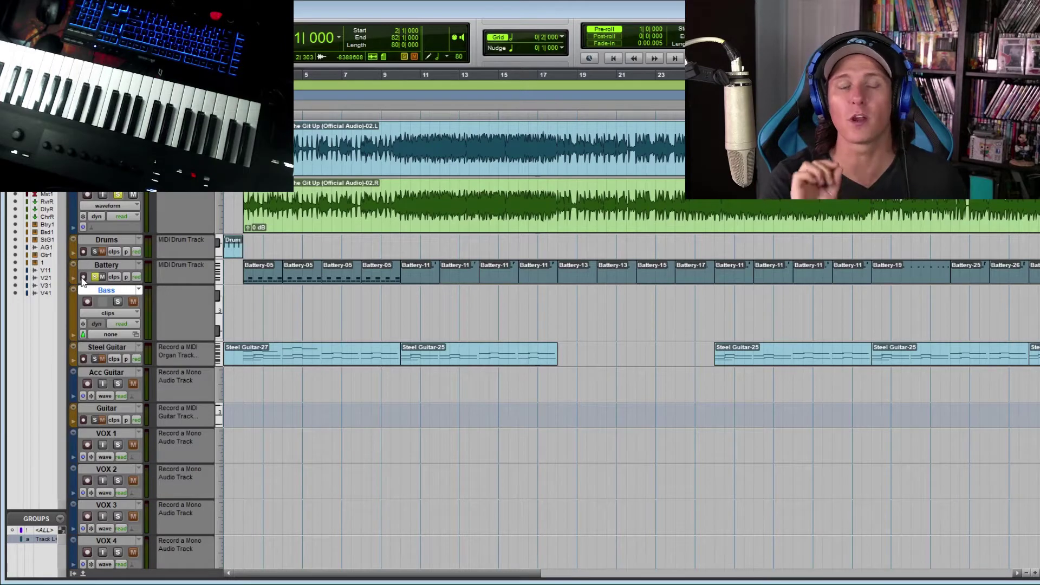
click(95, 277)
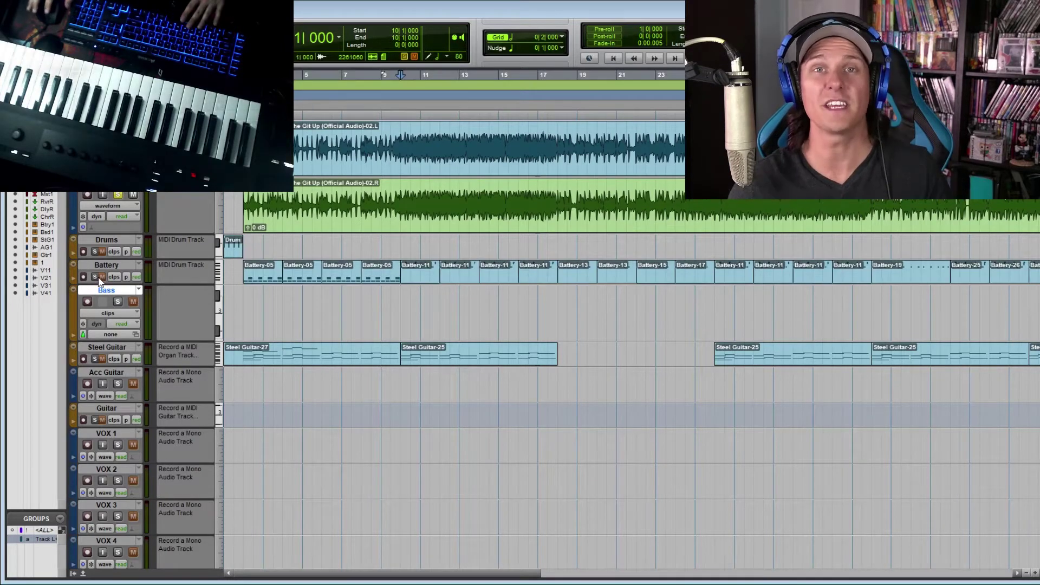
key(space)
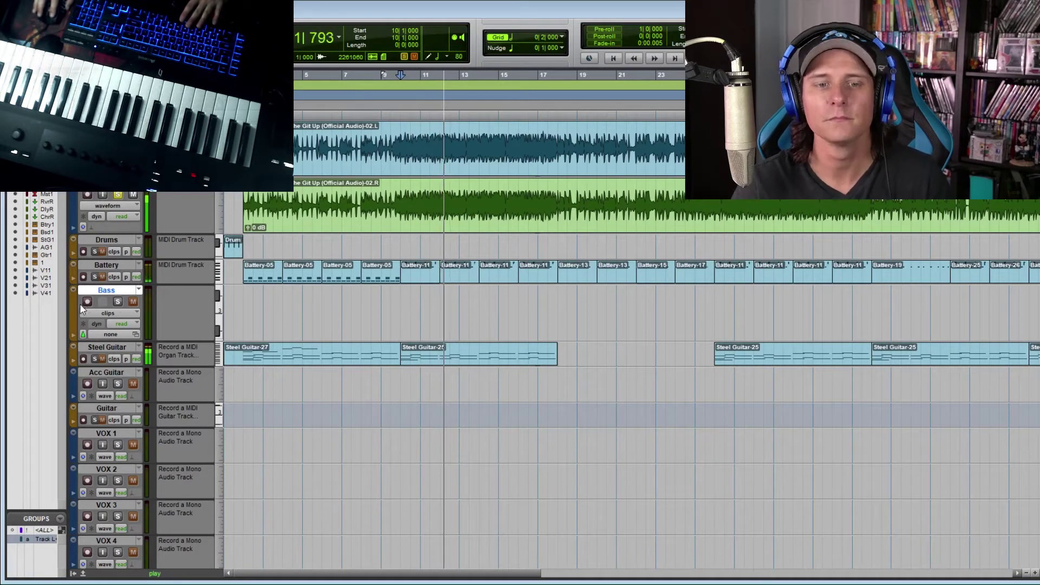
Step: Arm and solo the Bass track and record a four-bar MIDI bass line from bar 10
click(87, 301)
key(space)
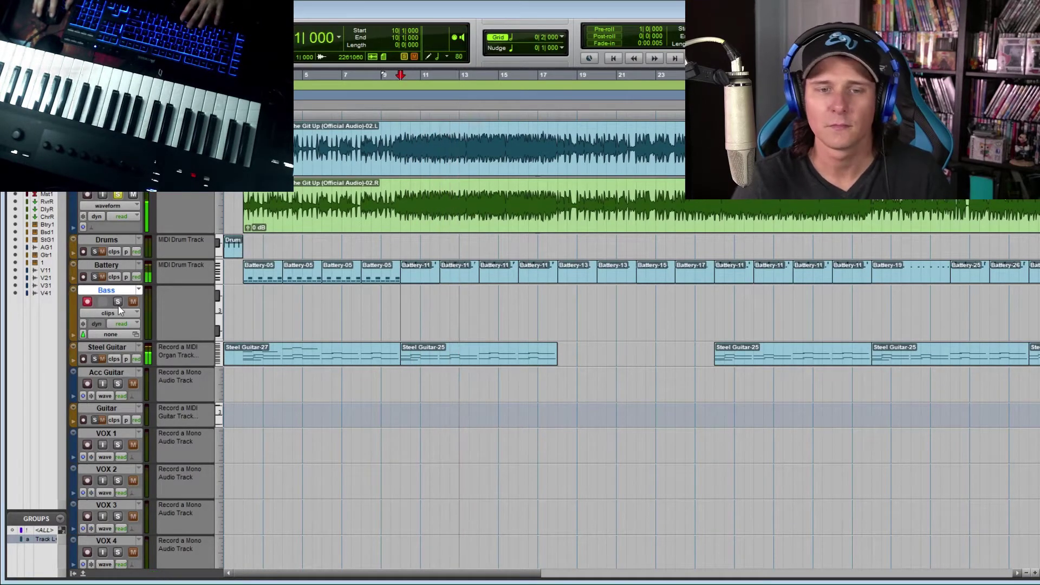
click(118, 304)
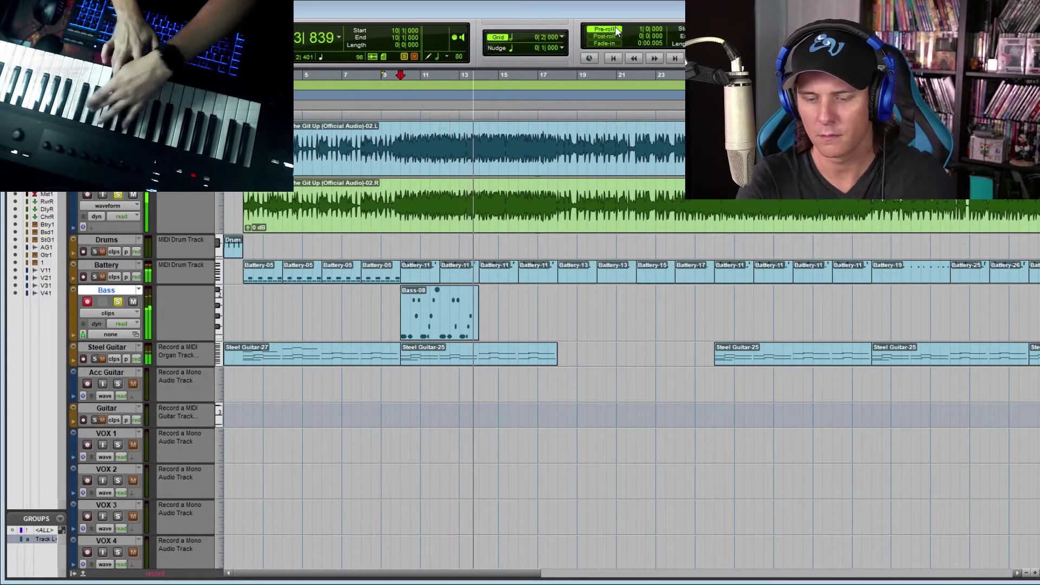
key(space)
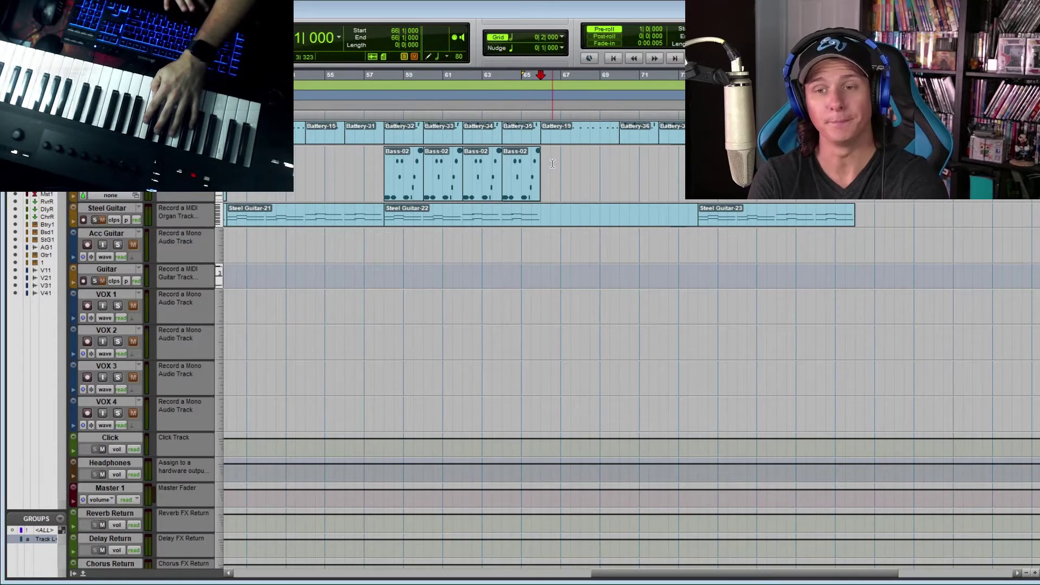
Step: Listen to the song from bar 66, and record a four-bar MIDI bass part on the Bass track from there
key(space)
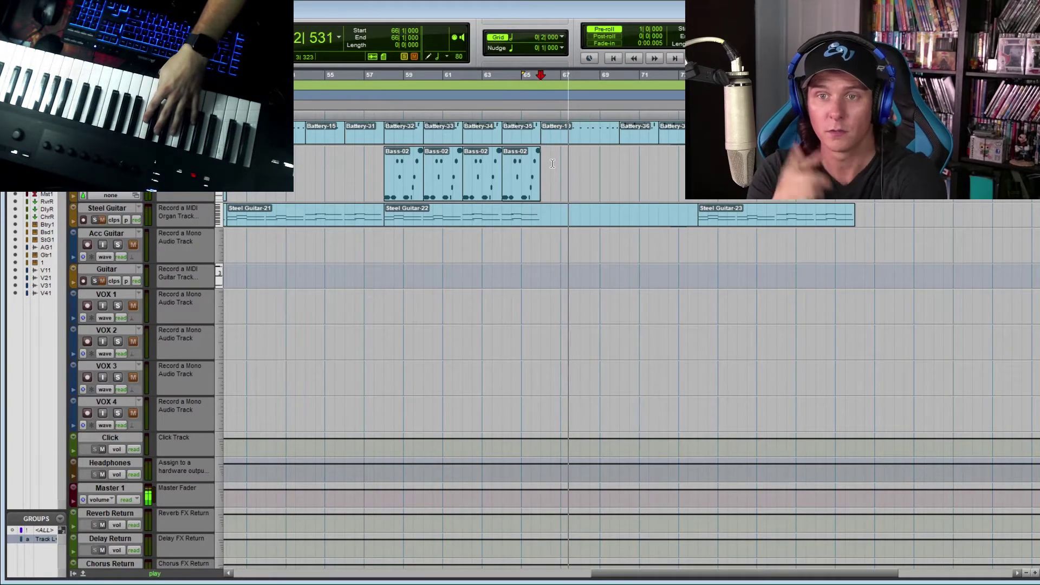
key(space)
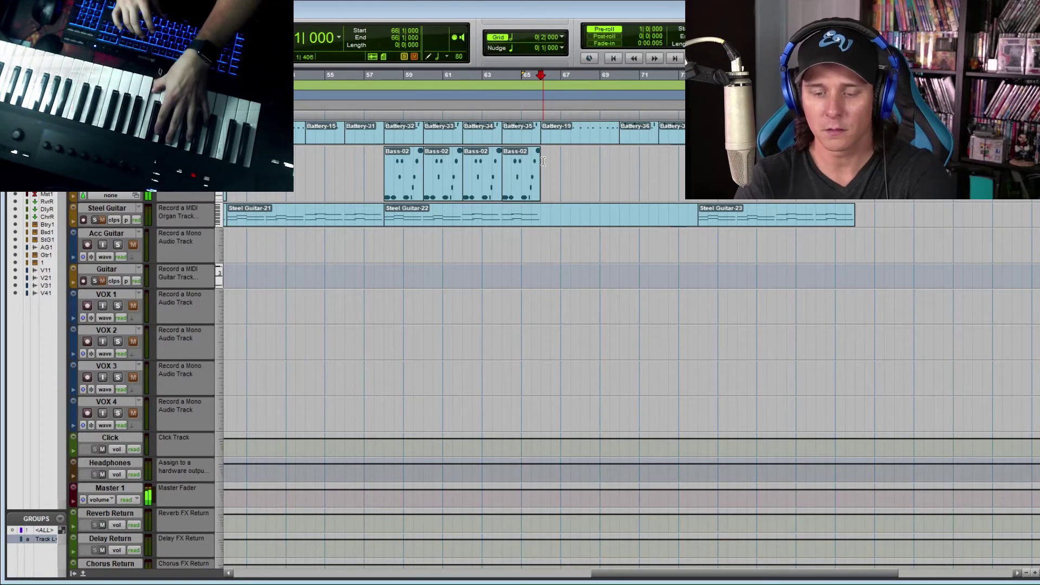
key(space)
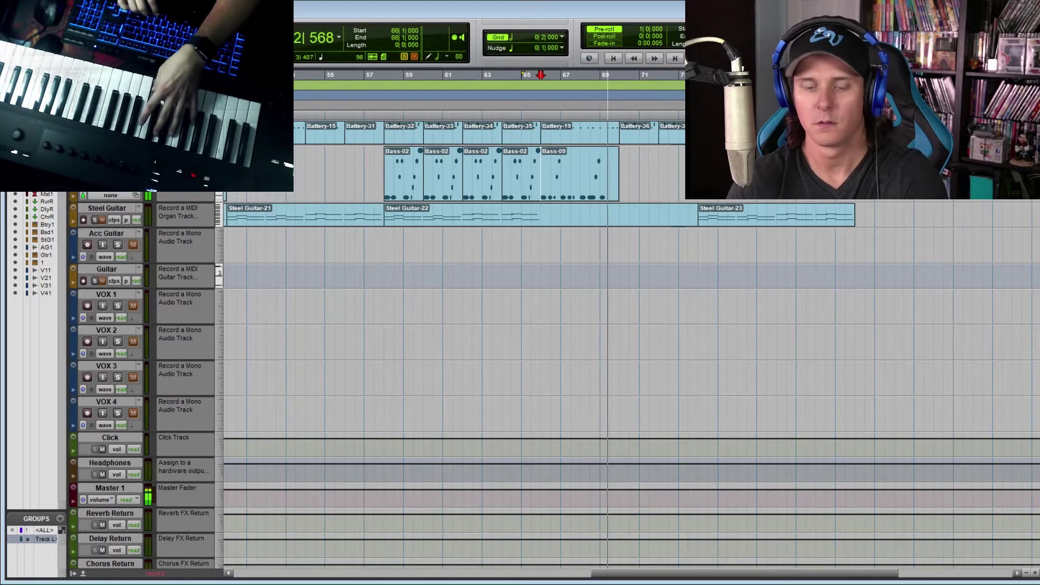
click(617, 157)
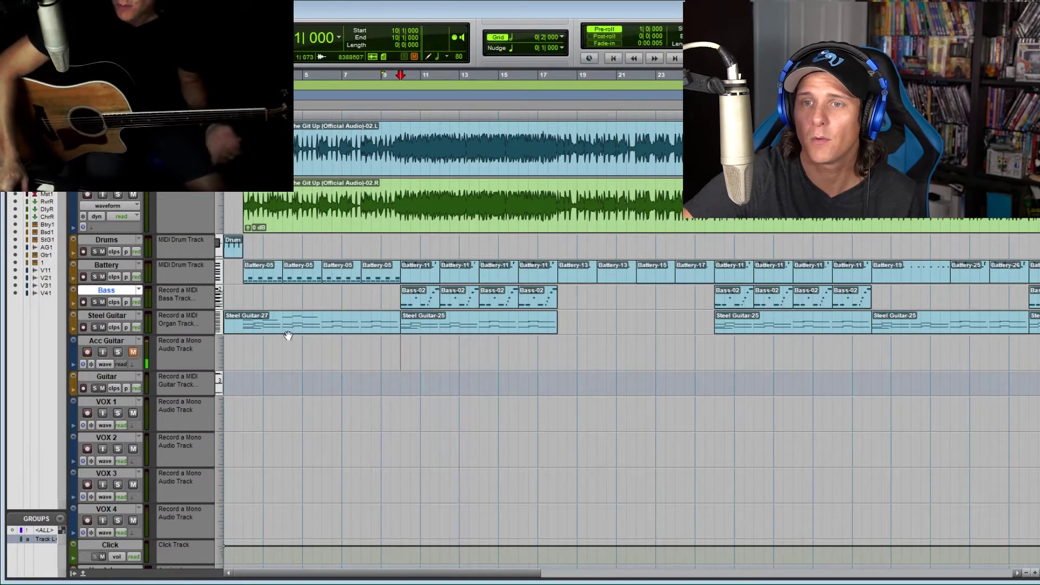
Step: Record an acoustic guitar take on the Acc Guitar audio track from bar 10
key(space)
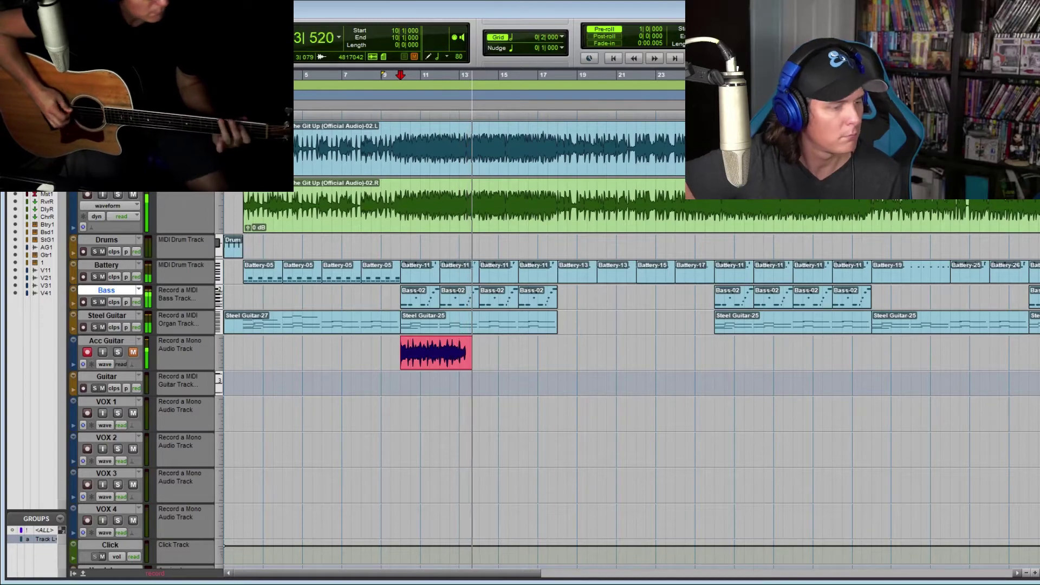
key(space)
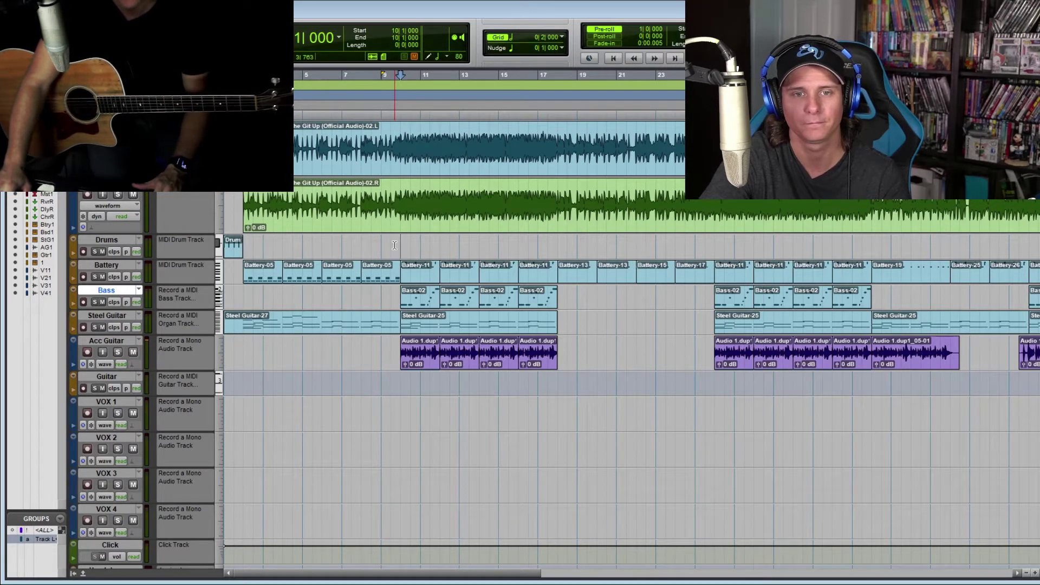
Step: Play the arrangement from bar 10 and mute the Git Up reference track to hear the recreated parts alone
key(space)
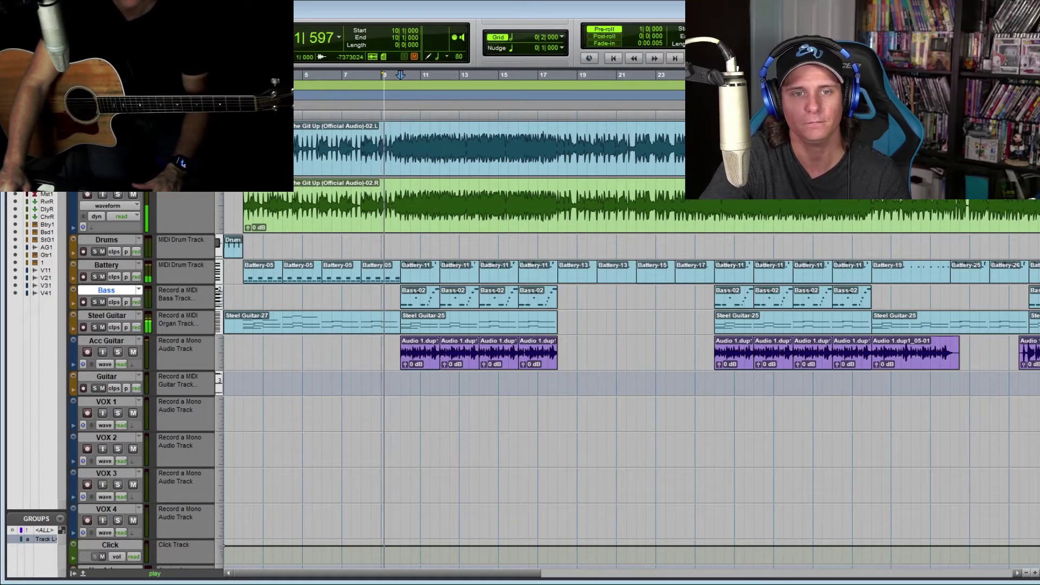
click(133, 195)
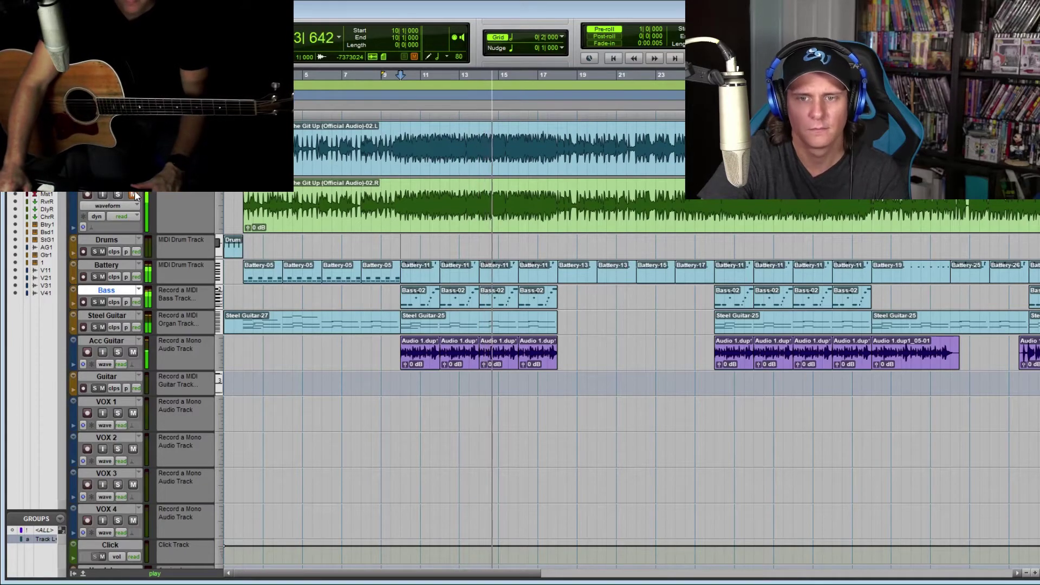
key(space)
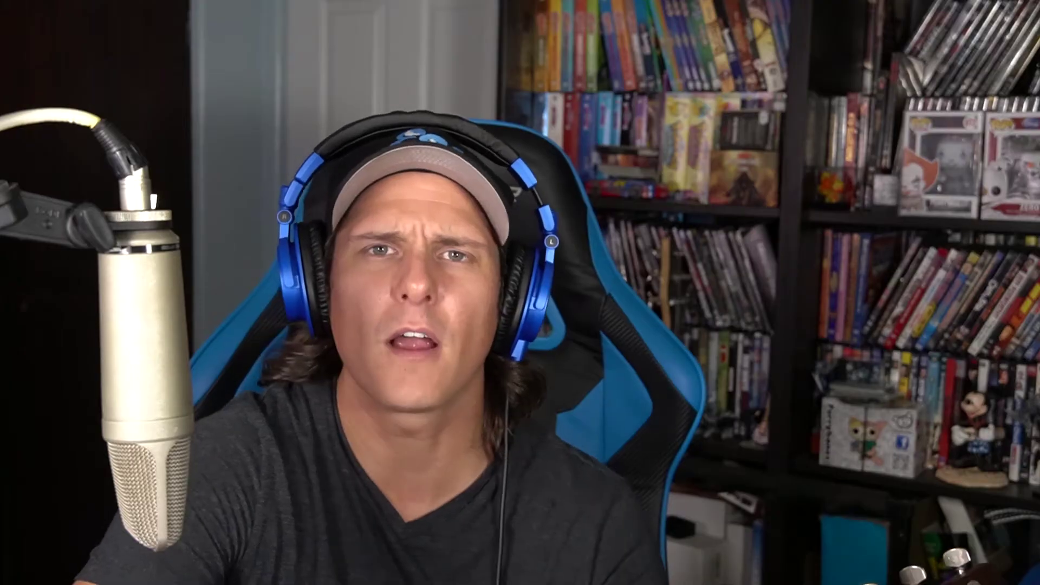